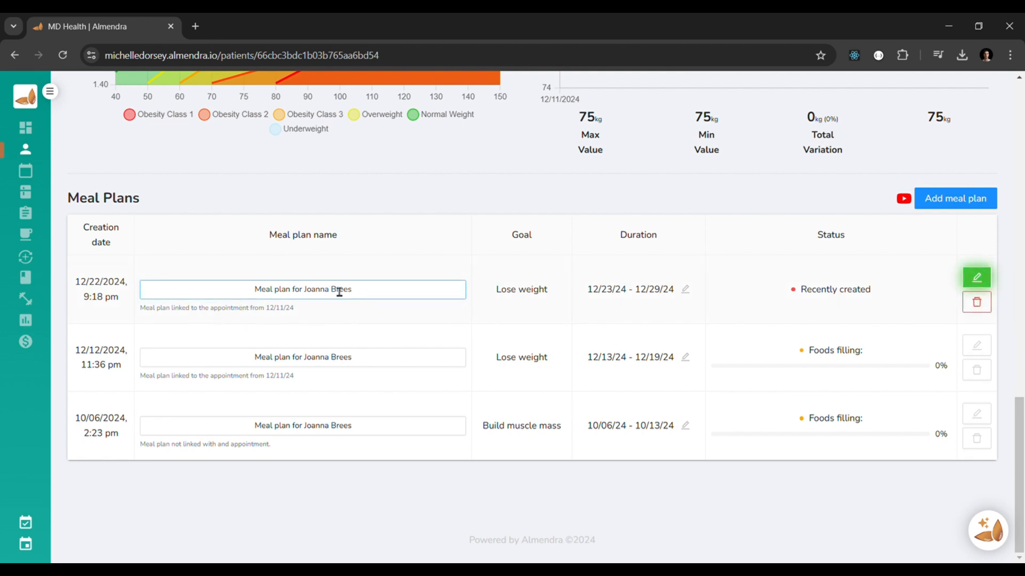
Step: Start building the newest meal plan for the patient, dated 12/23/24 - 12/29/24
{"action": "left_click", "coordinate": [688, 294]}
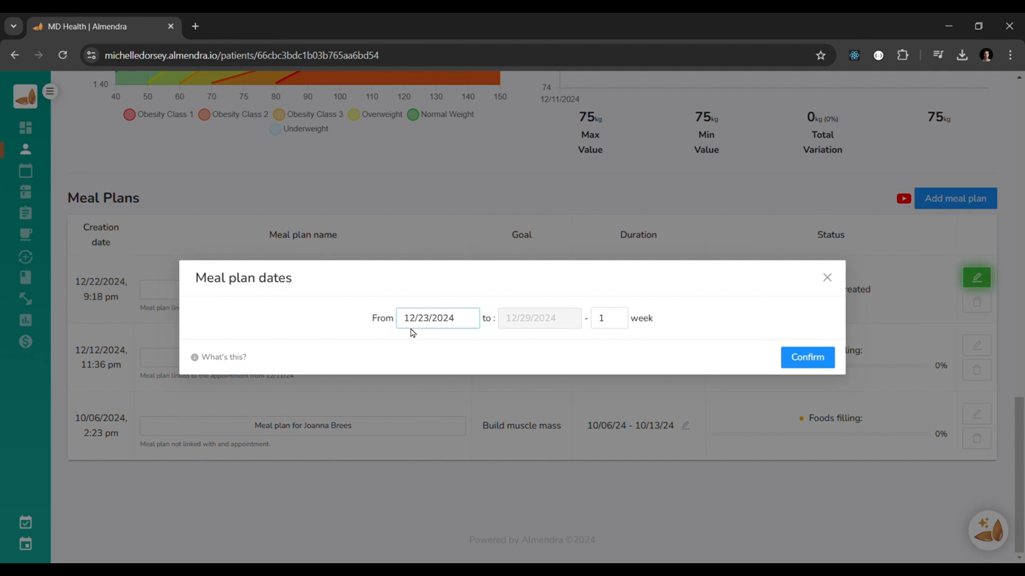
{"action": "left_click", "coordinate": [827, 278]}
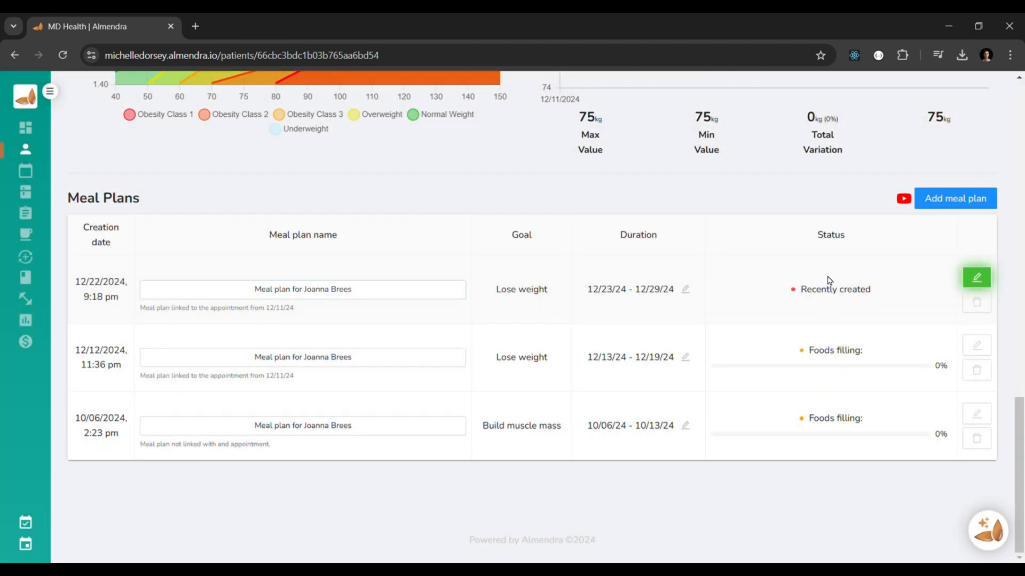
{"action": "left_click", "coordinate": [974, 282]}
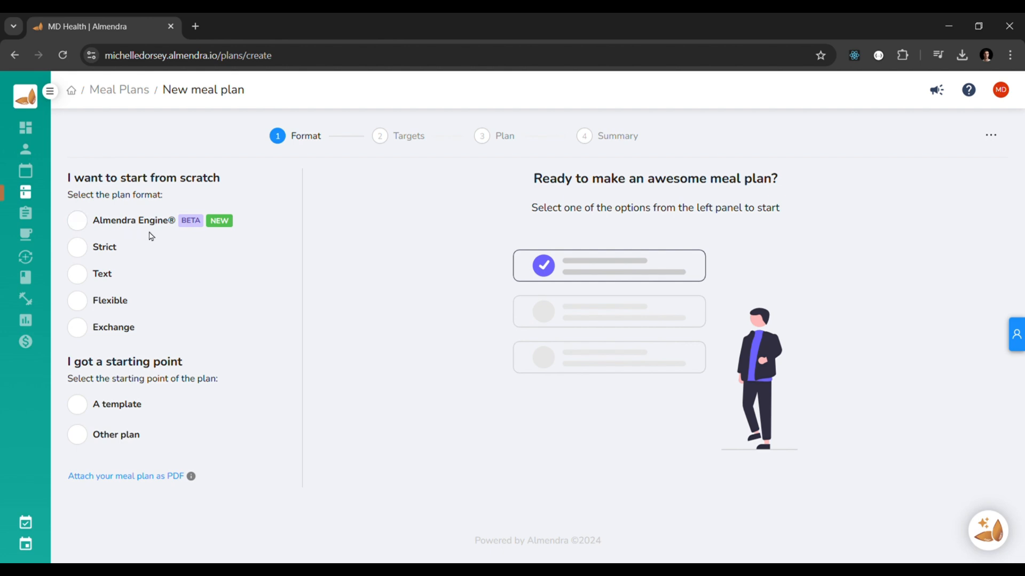
Step: Choose the Almendra Engine format and create the plan
{"action": "left_click", "coordinate": [80, 222]}
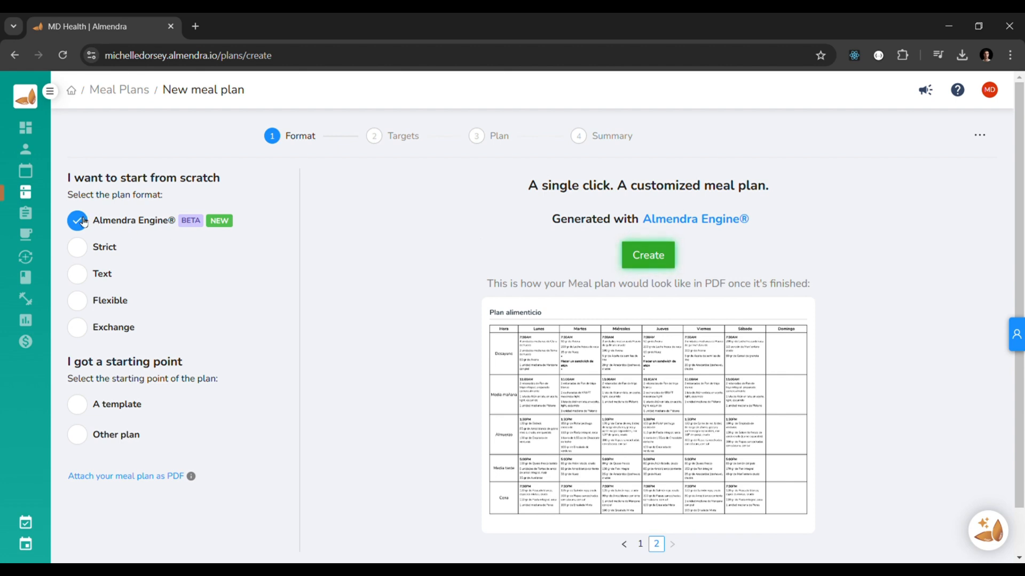
{"action": "left_click", "coordinate": [648, 251]}
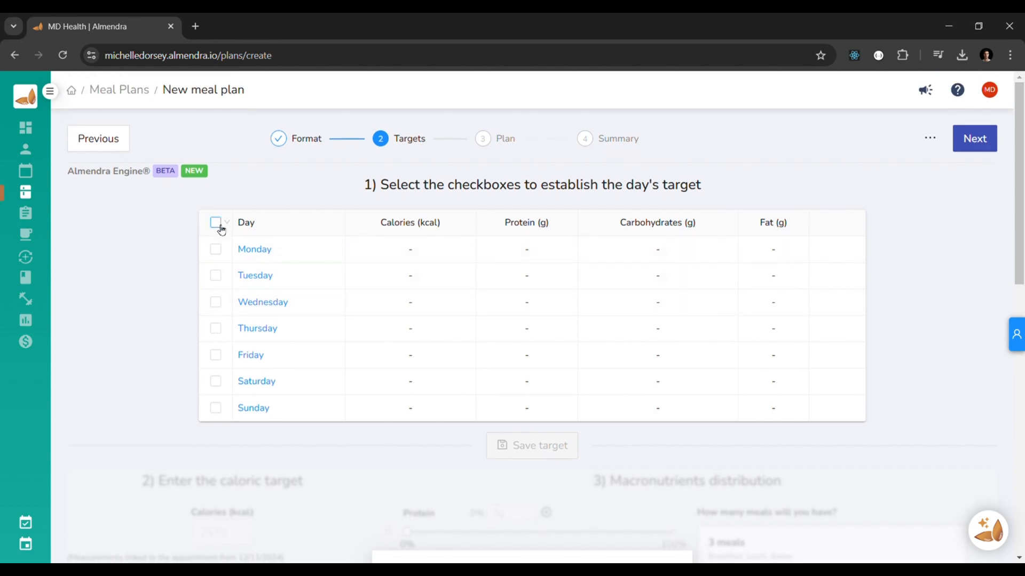
Step: Select all seven days to set a common daily target
{"action": "left_click", "coordinate": [218, 224]}
{"action": "scroll", "coordinate": [201, 443], "scroll_direction": "down", "scroll_amount": 5}
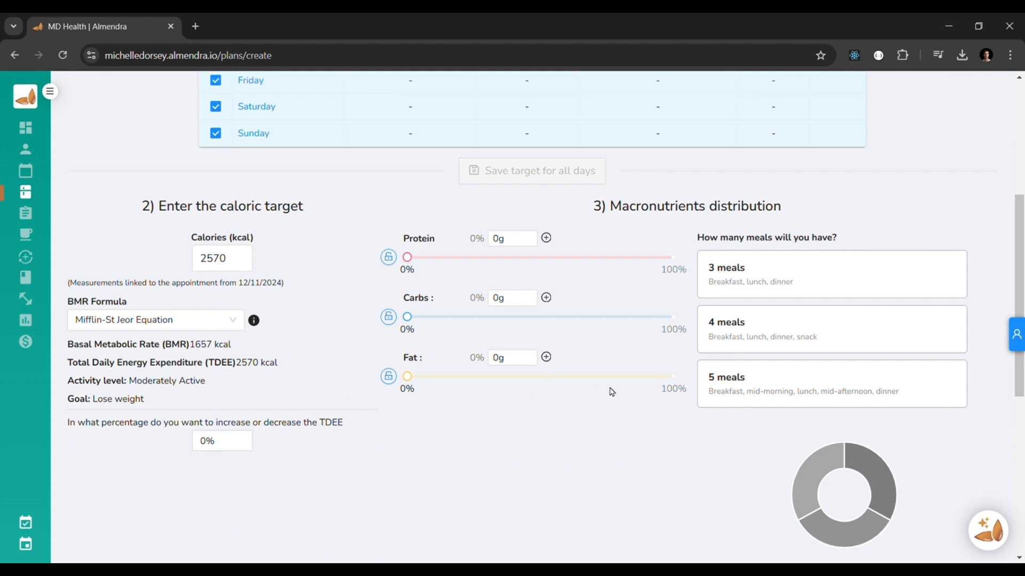
{"action": "scroll", "coordinate": [464, 369], "scroll_direction": "up", "scroll_amount": 3}
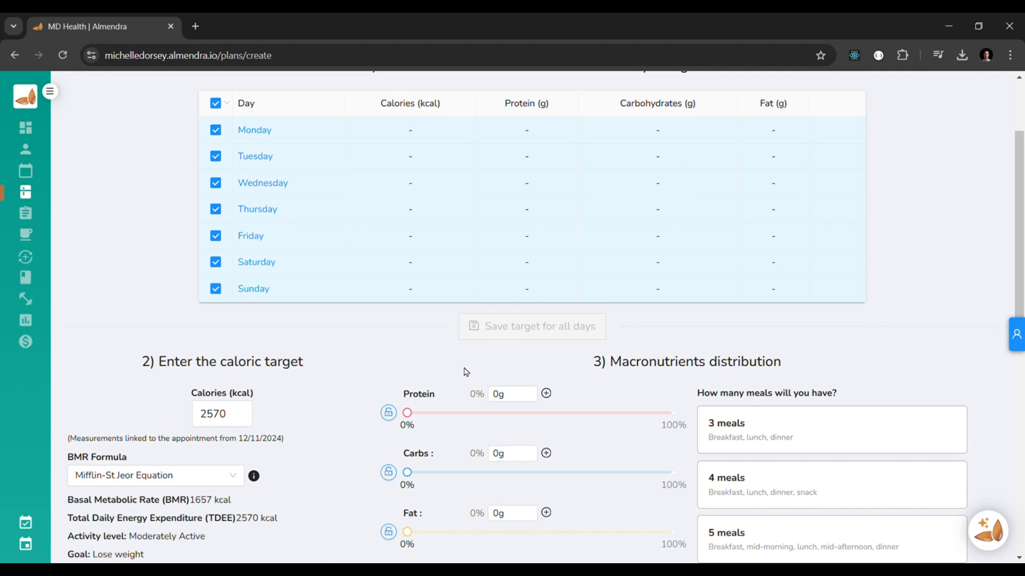
{"action": "scroll", "coordinate": [466, 372], "scroll_direction": "down", "scroll_amount": 2}
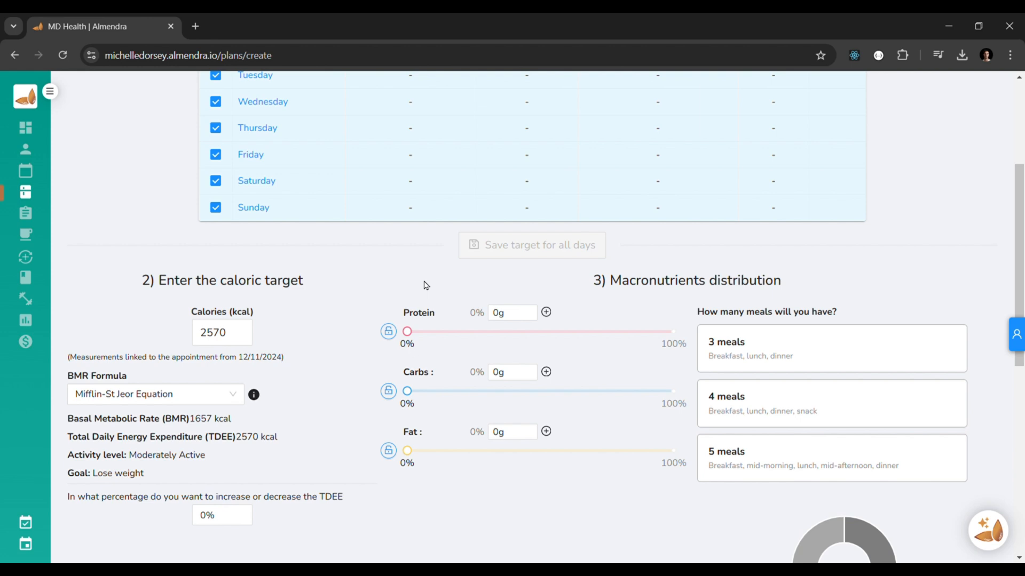
{"action": "scroll", "coordinate": [424, 286], "scroll_direction": "up", "scroll_amount": 4}
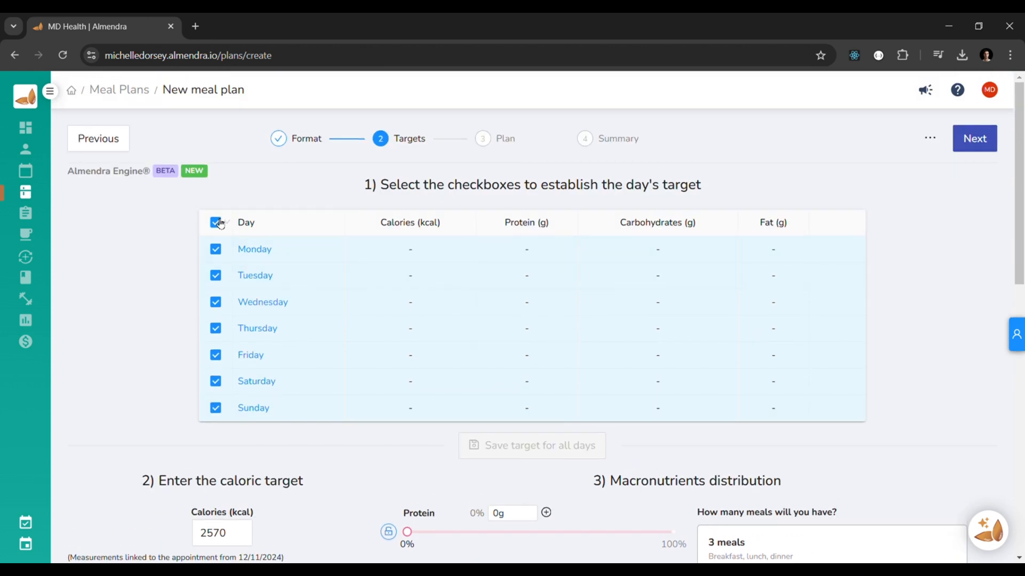
{"action": "scroll", "coordinate": [206, 415], "scroll_direction": "down", "scroll_amount": 4}
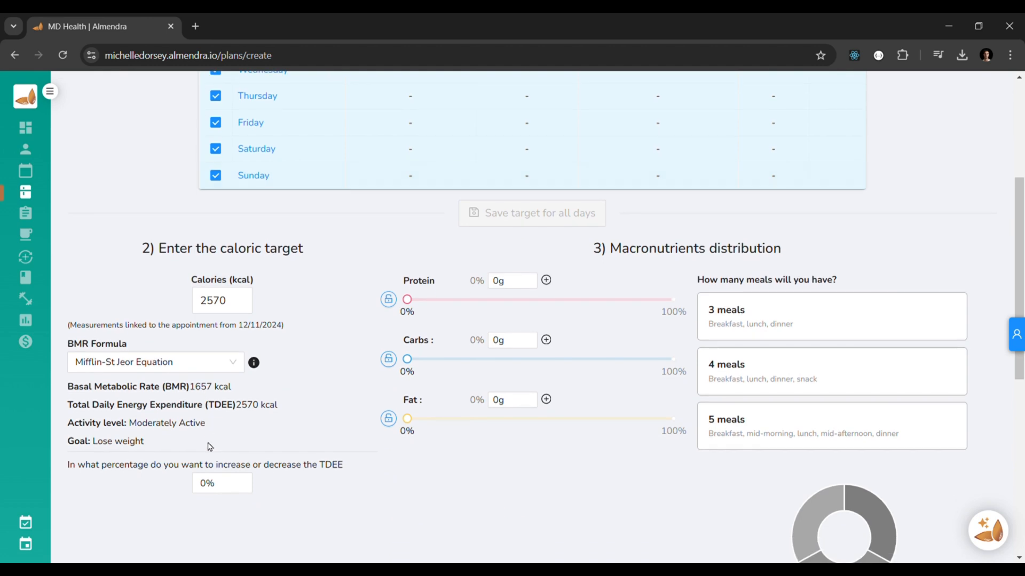
Step: Decrease the TDEE by 10% to set the caloric target
{"action": "left_click", "coordinate": [247, 487]}
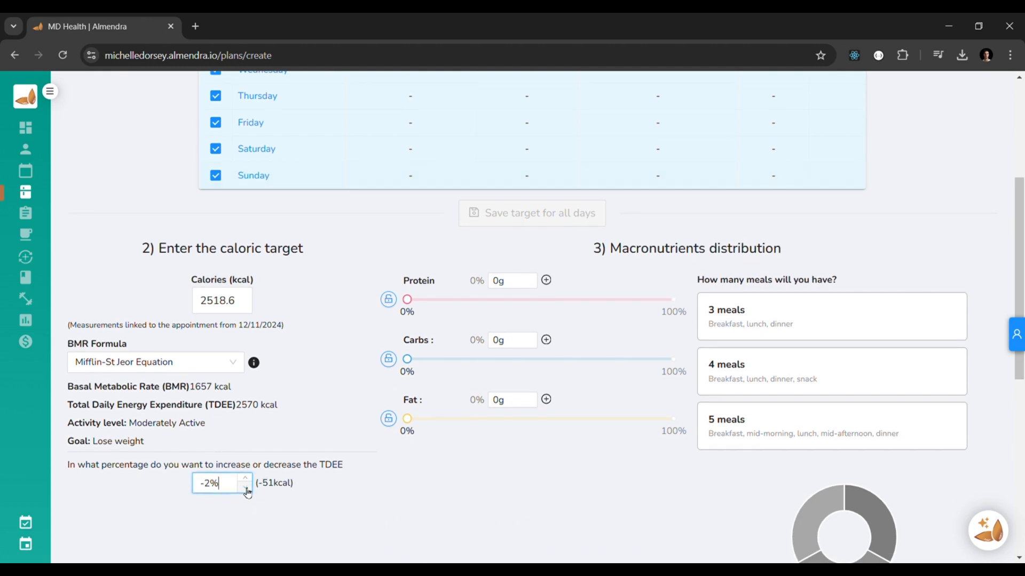
{"action": "left_click", "coordinate": [247, 487]}
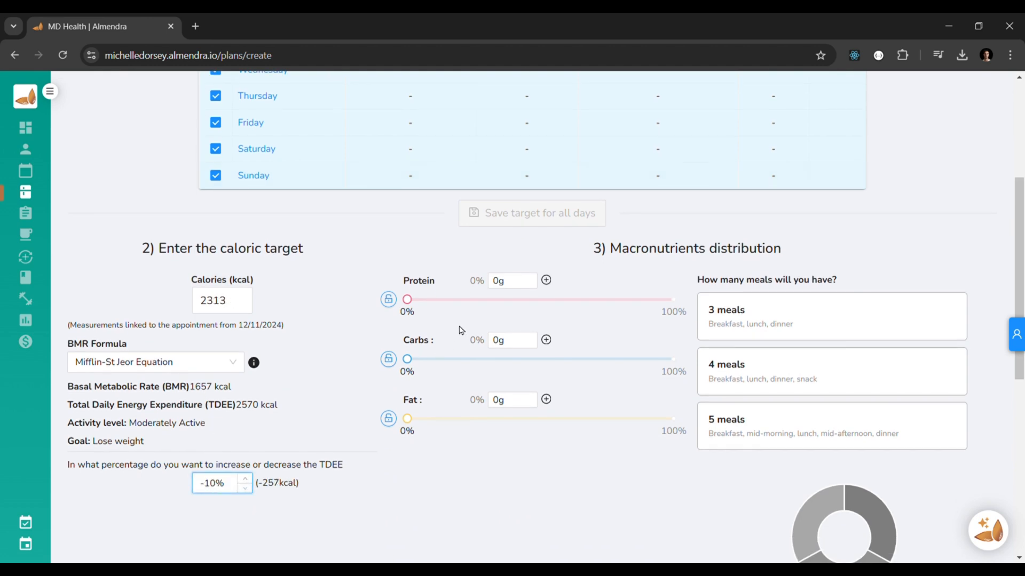
{"action": "left_click", "coordinate": [451, 300]}
Step: Choose 3 meals per day for the macronutrient distribution
{"action": "left_click", "coordinate": [766, 318]}
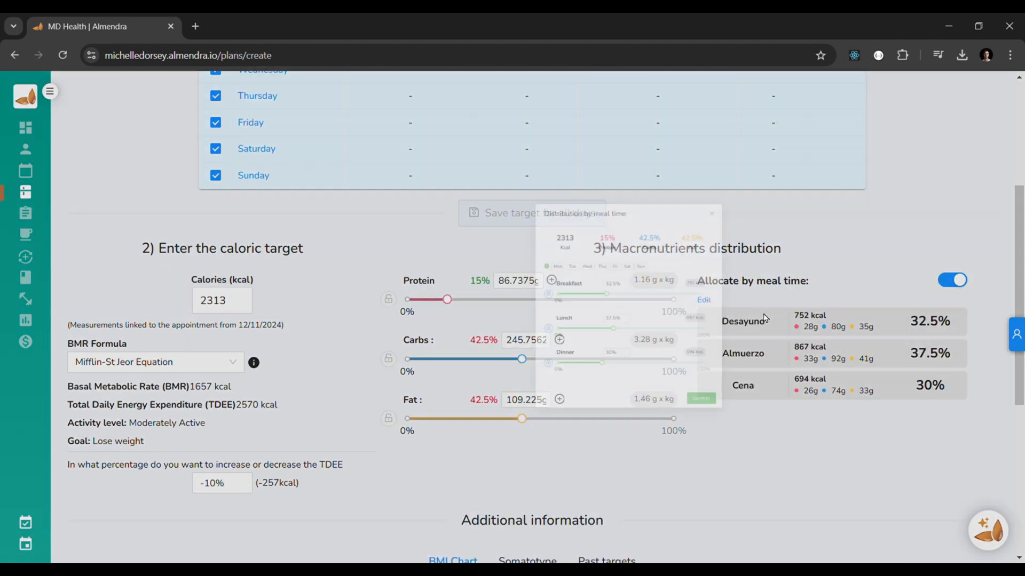
{"action": "left_click", "coordinate": [636, 477]}
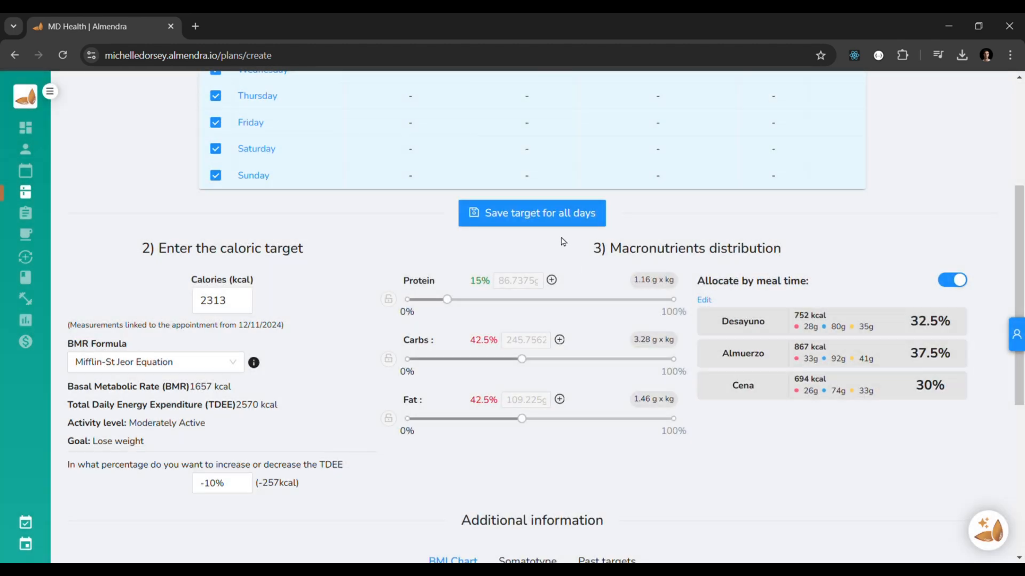
Step: Save the target for all days and generate the weekly plan
{"action": "left_click", "coordinate": [542, 212]}
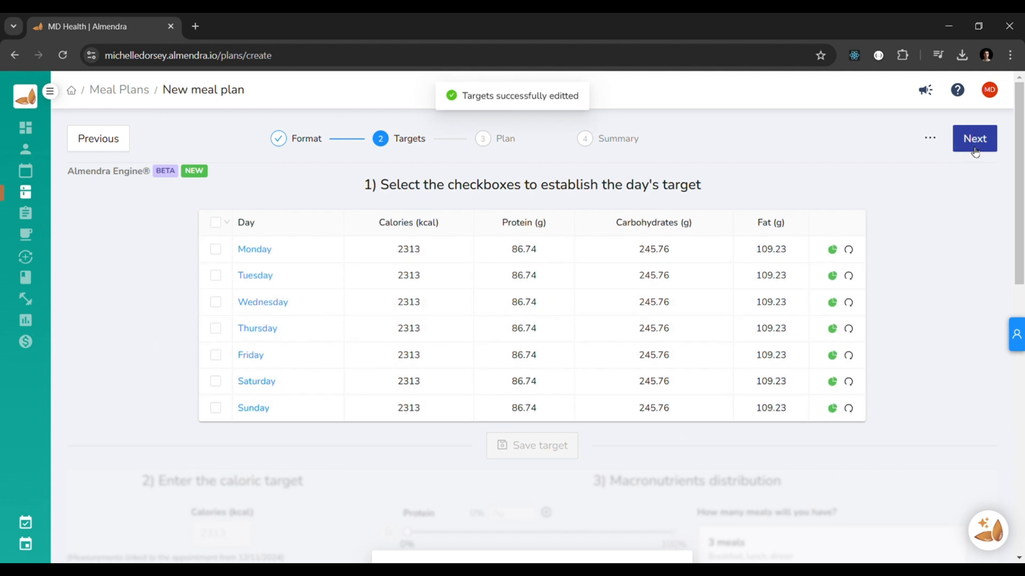
{"action": "left_click", "coordinate": [971, 144]}
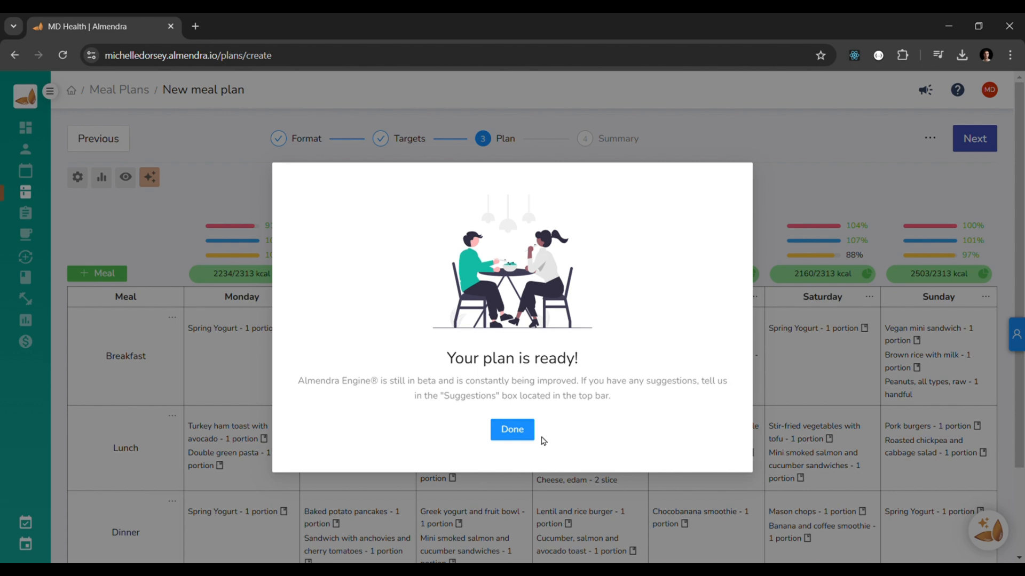
{"action": "left_click", "coordinate": [514, 435]}
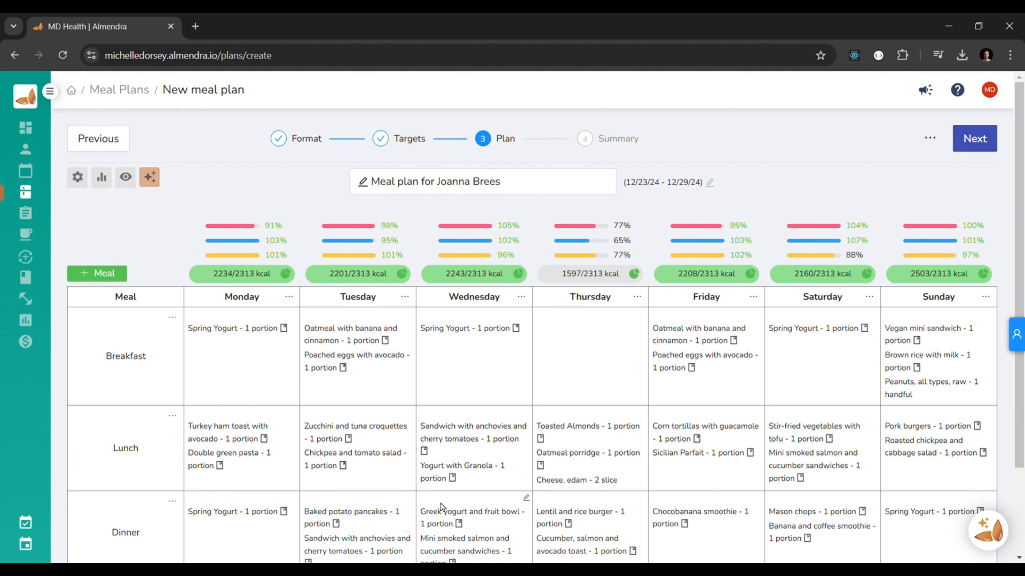
Step: Inspect Monday's actual macronutrient distribution chart
{"action": "scroll", "coordinate": [521, 494], "scroll_direction": "down", "scroll_amount": 1}
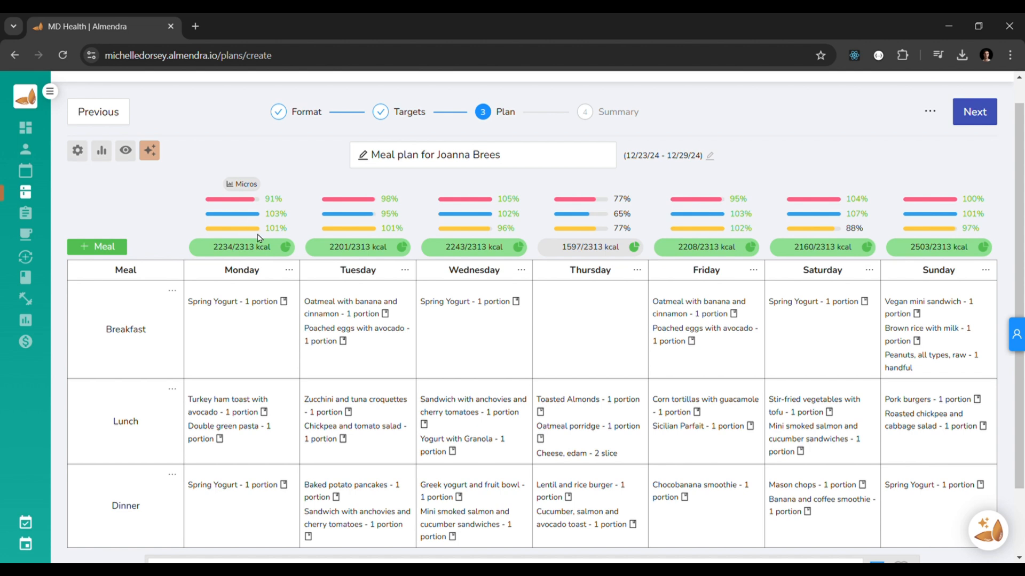
{"action": "left_click", "coordinate": [233, 248]}
{"action": "mouse_move", "coordinate": [382, 309]}
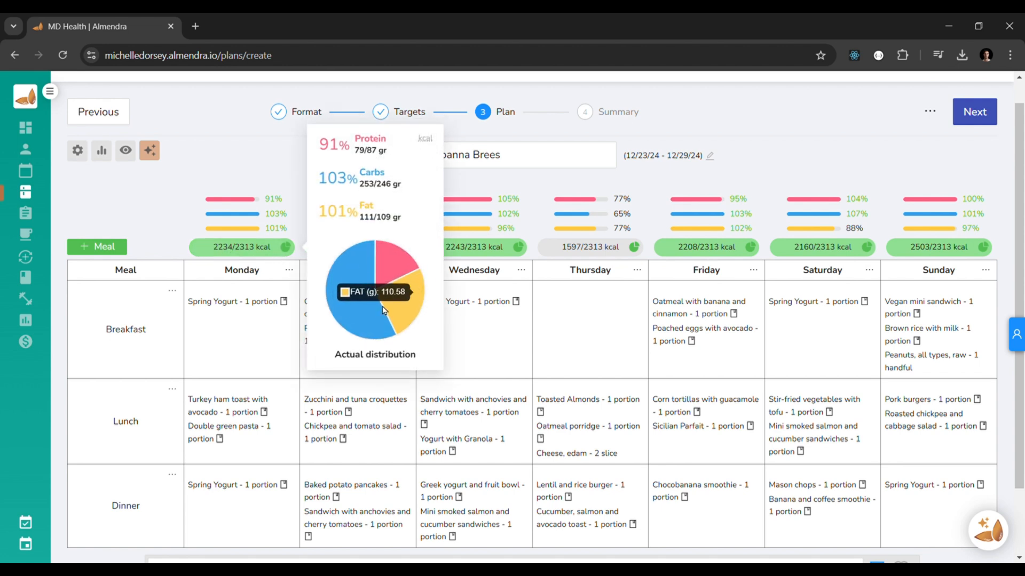
{"action": "left_click", "coordinate": [272, 249]}
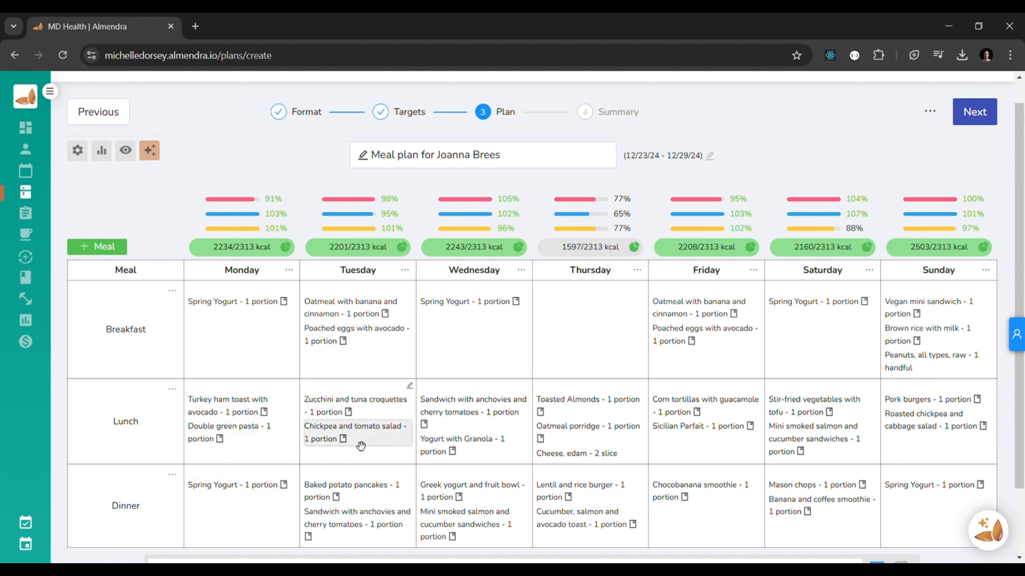
Step: Review the patient's details panel with goals, food preferences and measurements
{"action": "scroll", "coordinate": [381, 481], "scroll_direction": "down", "scroll_amount": 1}
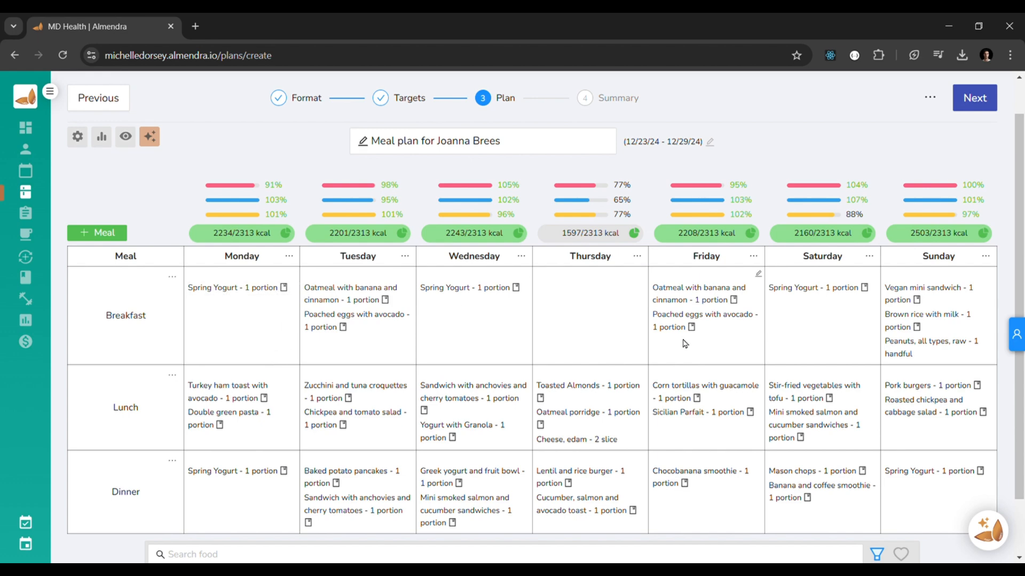
{"action": "left_click", "coordinate": [976, 334]}
{"action": "scroll", "coordinate": [898, 384], "scroll_direction": "down", "scroll_amount": 5}
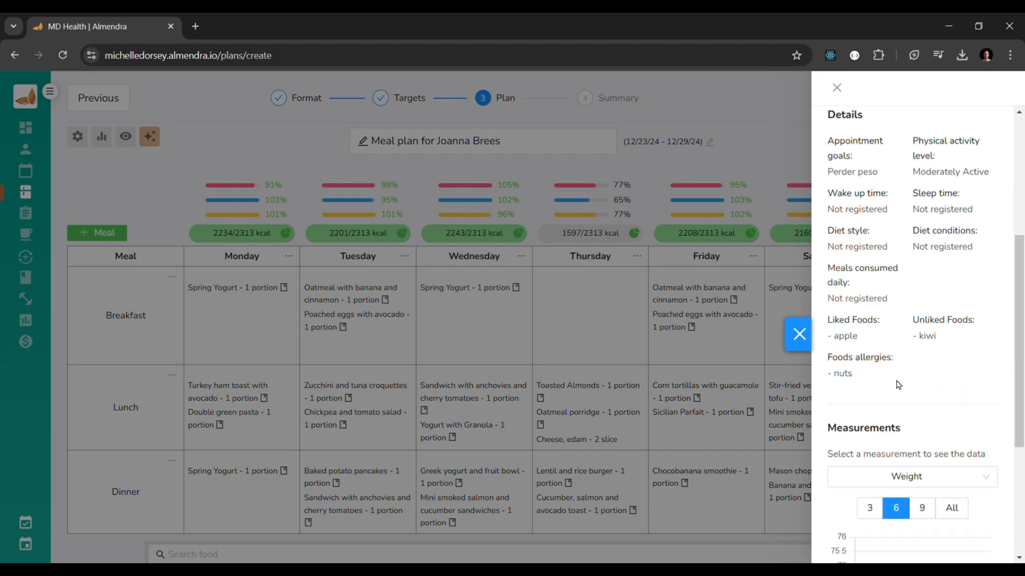
{"action": "scroll", "coordinate": [869, 346], "scroll_direction": "down", "scroll_amount": 2}
{"action": "scroll", "coordinate": [869, 346], "scroll_direction": "down", "scroll_amount": 1}
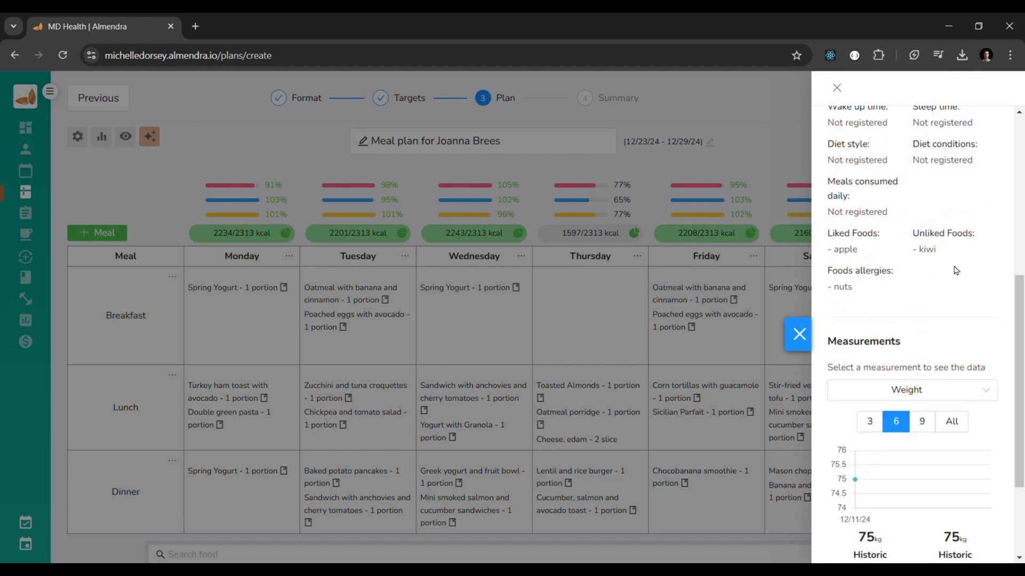
{"action": "left_click", "coordinate": [794, 342]}
{"action": "scroll", "coordinate": [543, 364], "scroll_direction": "down", "scroll_amount": 2}
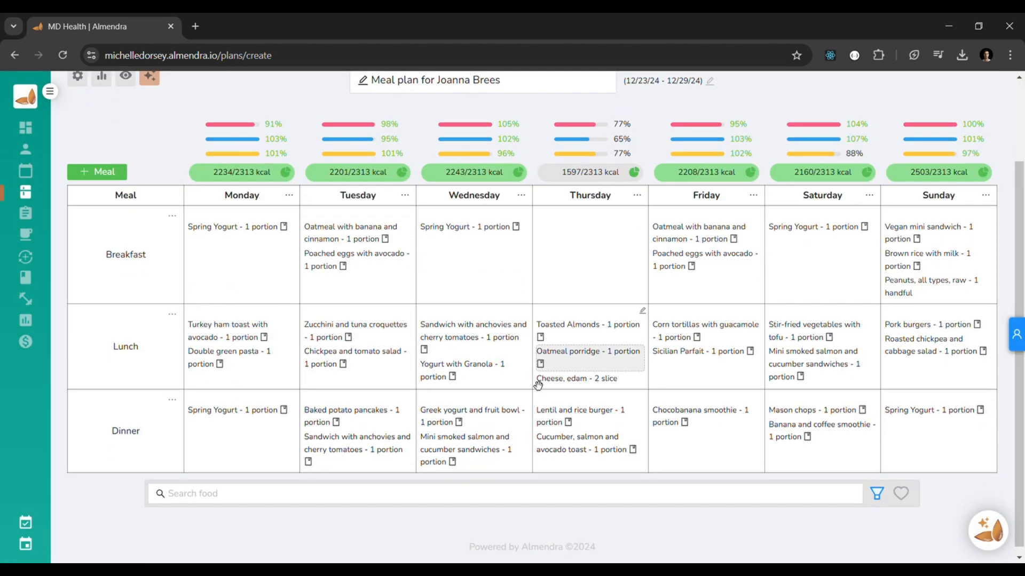
{"action": "left_click", "coordinate": [483, 497]}
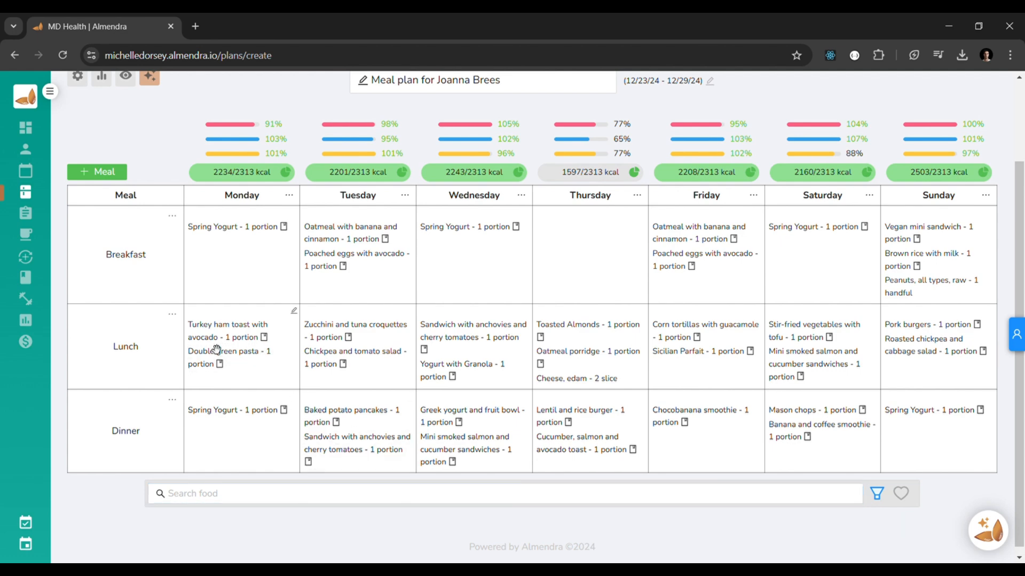
{"action": "scroll", "coordinate": [216, 347], "scroll_direction": "up", "scroll_amount": 2}
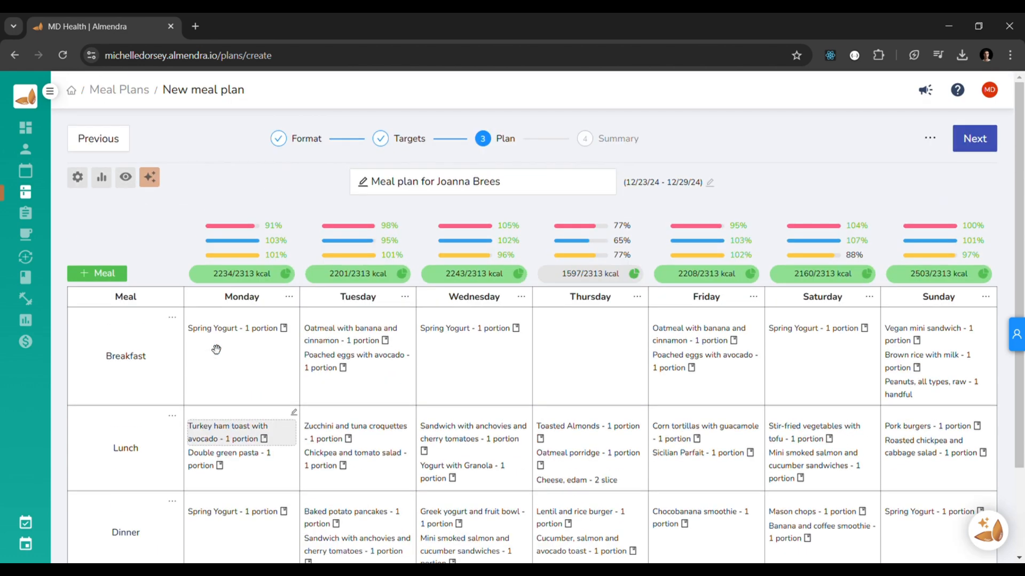
{"action": "left_click", "coordinate": [150, 178]}
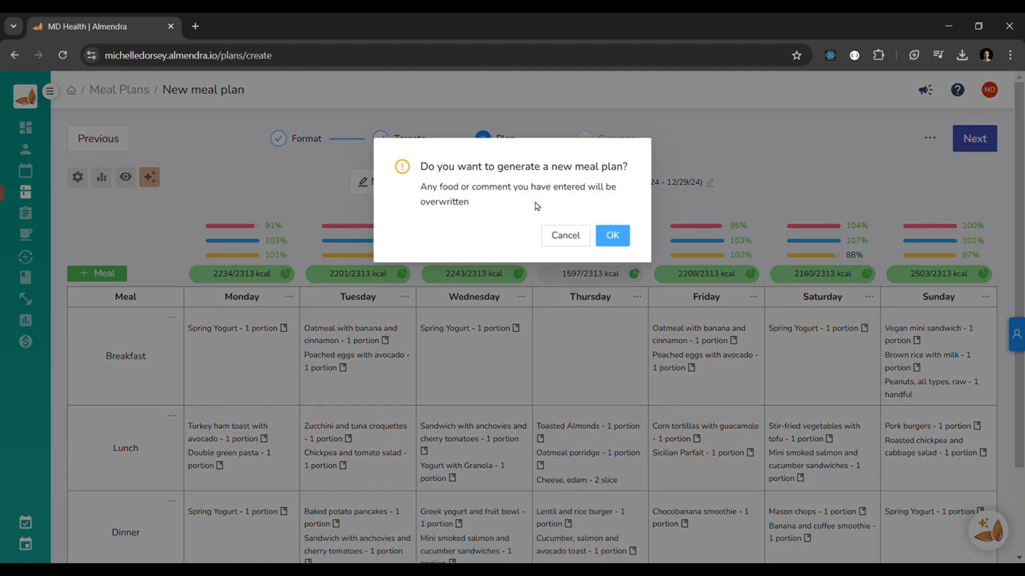
{"action": "left_click", "coordinate": [568, 236]}
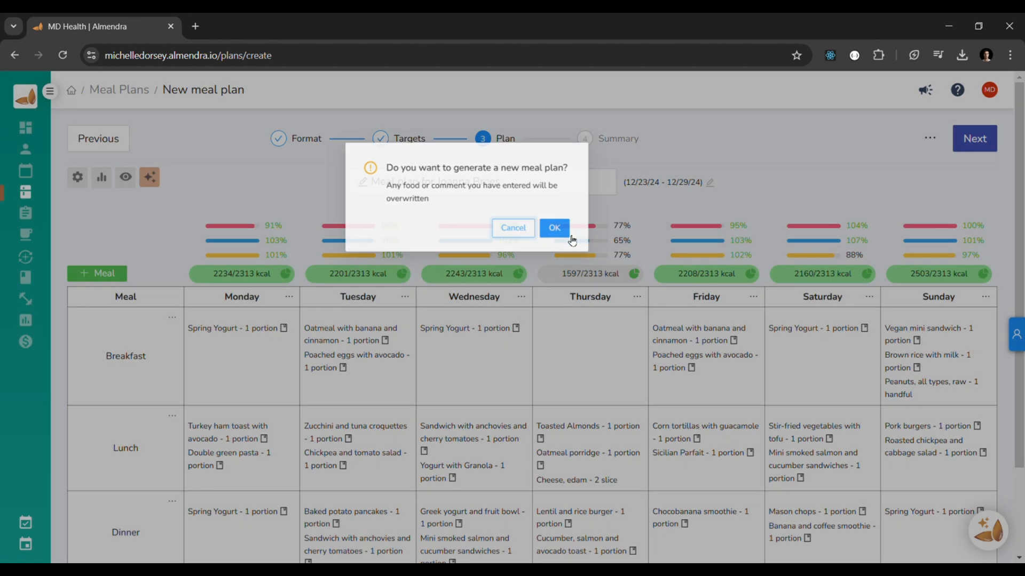